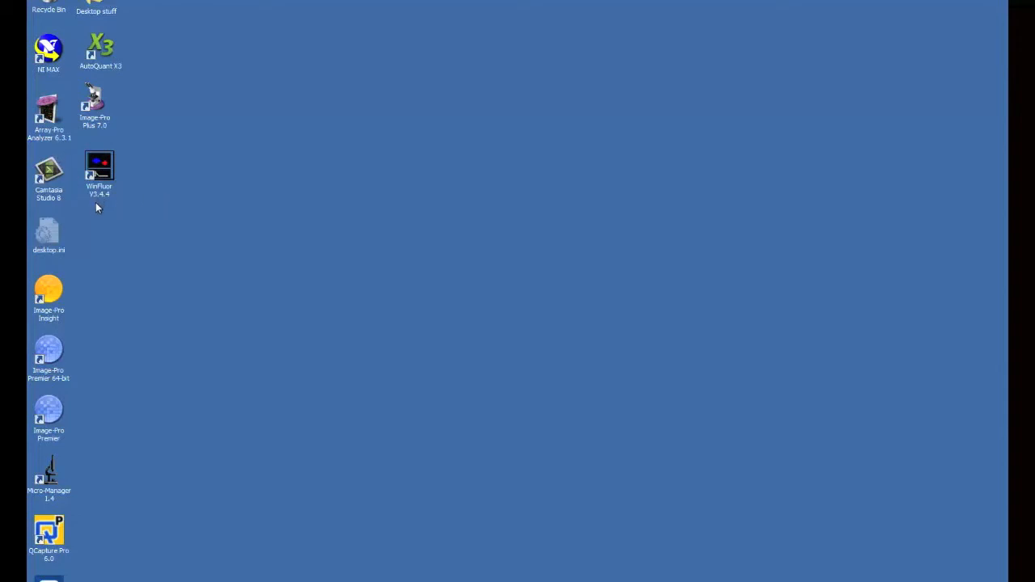
Step: Launch WinFluor V3.4.4 and open the light source settings of the Camera/System Setup
{"action": "double_click", "coordinate": [100, 171]}
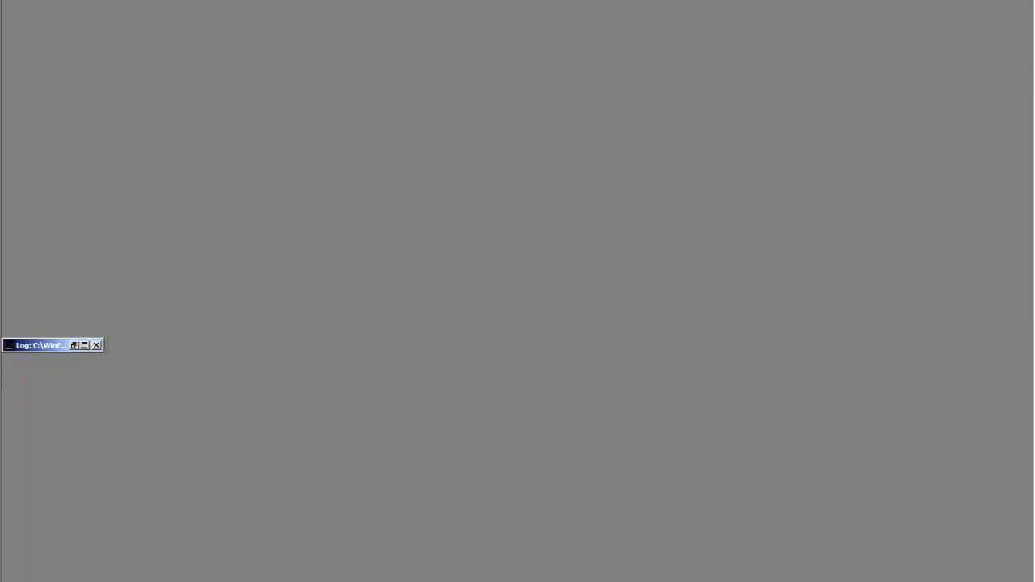
{"action": "left_click", "coordinate": [101, 0]}
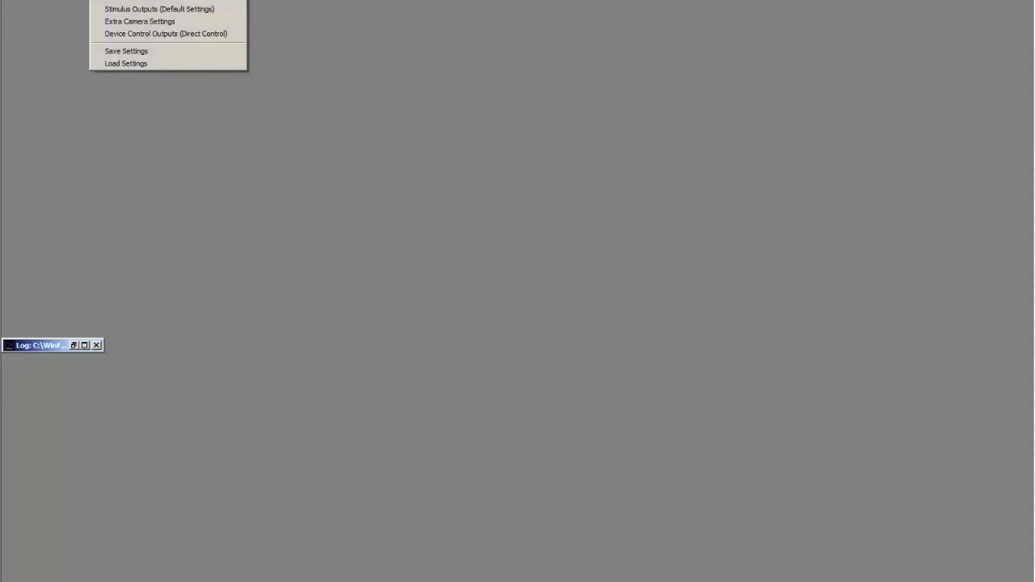
{"action": "left_click", "coordinate": [130, 0]}
{"action": "left_click_drag", "start_coordinate": [133, 0], "coordinate": [445, 20]}
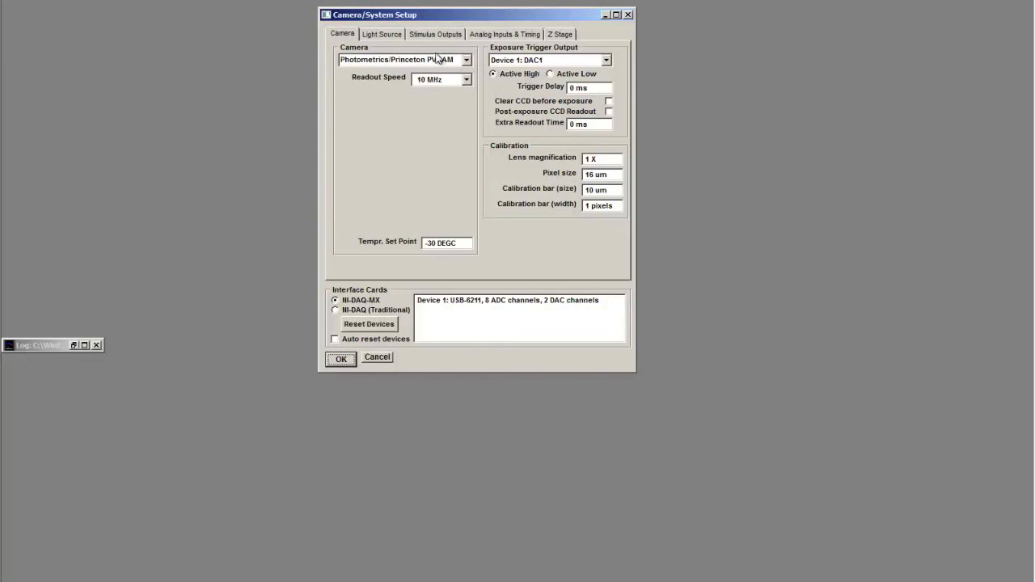
{"action": "left_click", "coordinate": [387, 35]}
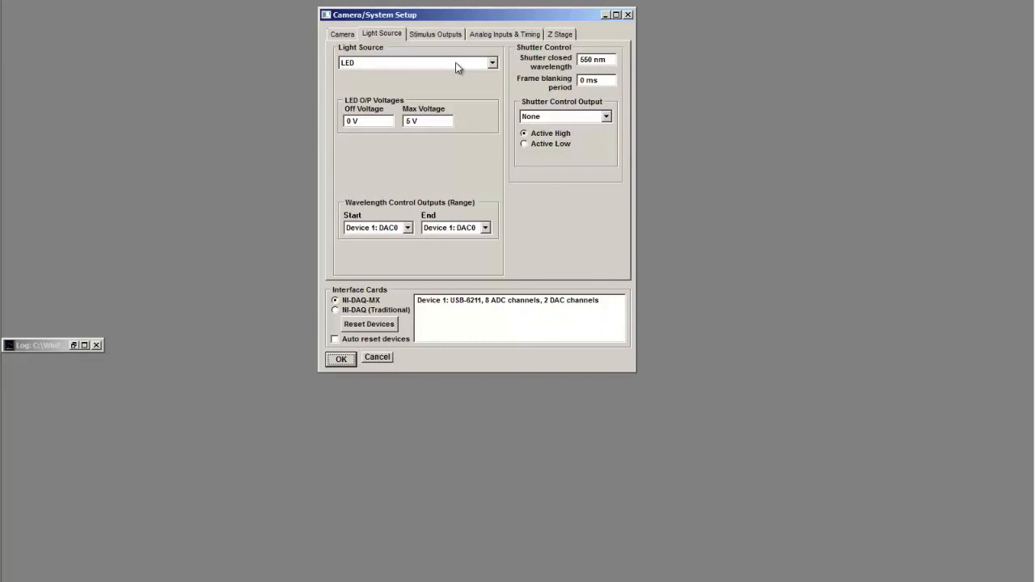
Step: Try the Till monochromator as the light source and switch it back to LED
{"action": "left_click", "coordinate": [491, 65]}
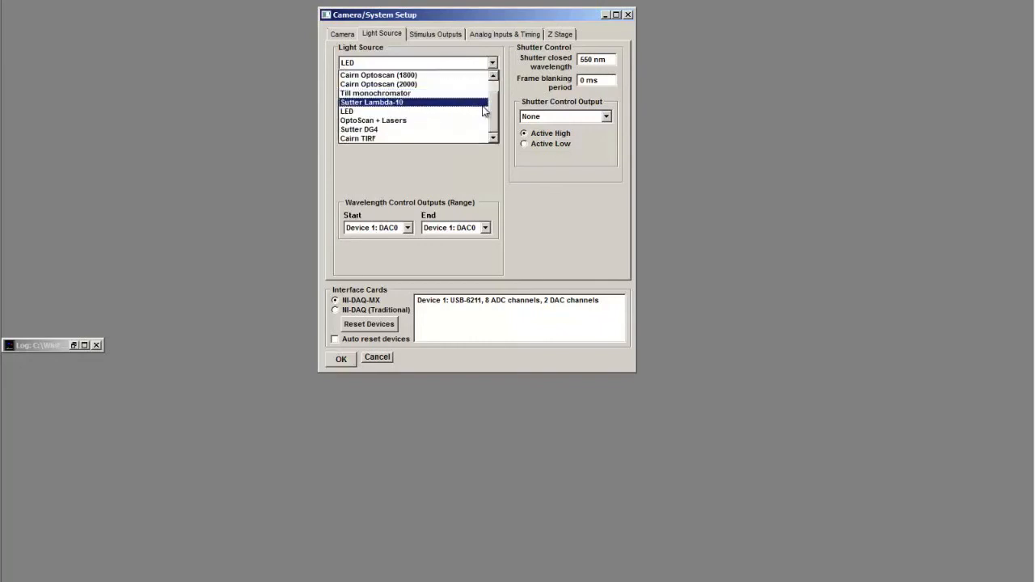
{"action": "left_click_drag", "start_coordinate": [496, 113], "coordinate": [497, 90]}
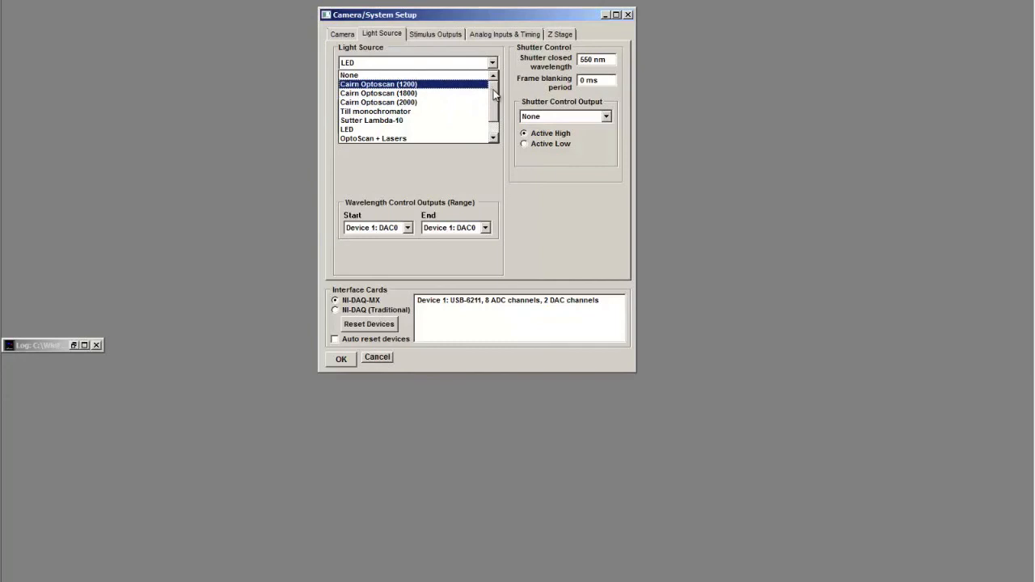
{"action": "scroll", "coordinate": [494, 95], "scroll_direction": "down", "scroll_amount": 1}
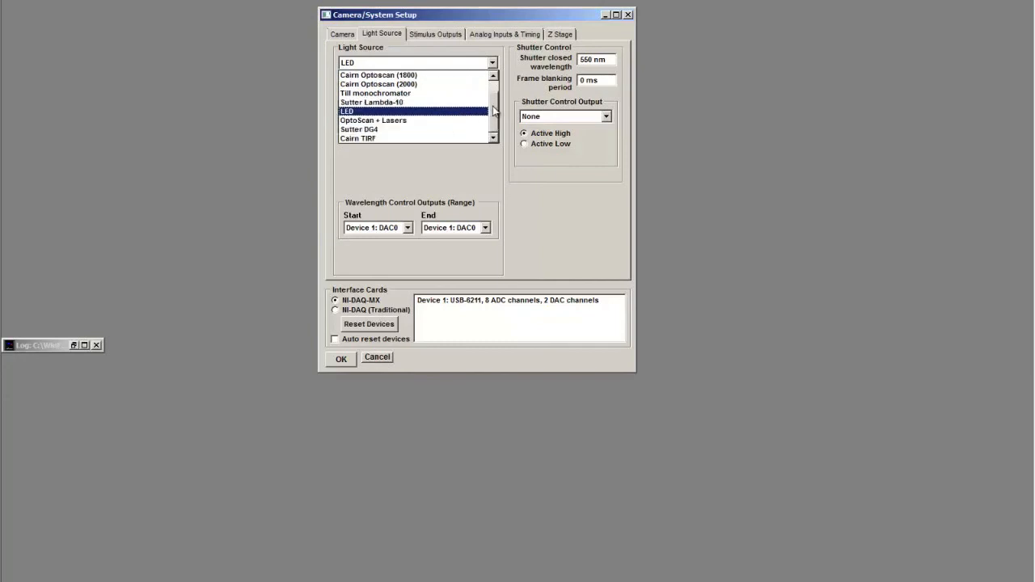
{"action": "scroll", "coordinate": [495, 110], "scroll_direction": "up", "scroll_amount": 1}
{"action": "left_click", "coordinate": [466, 118]}
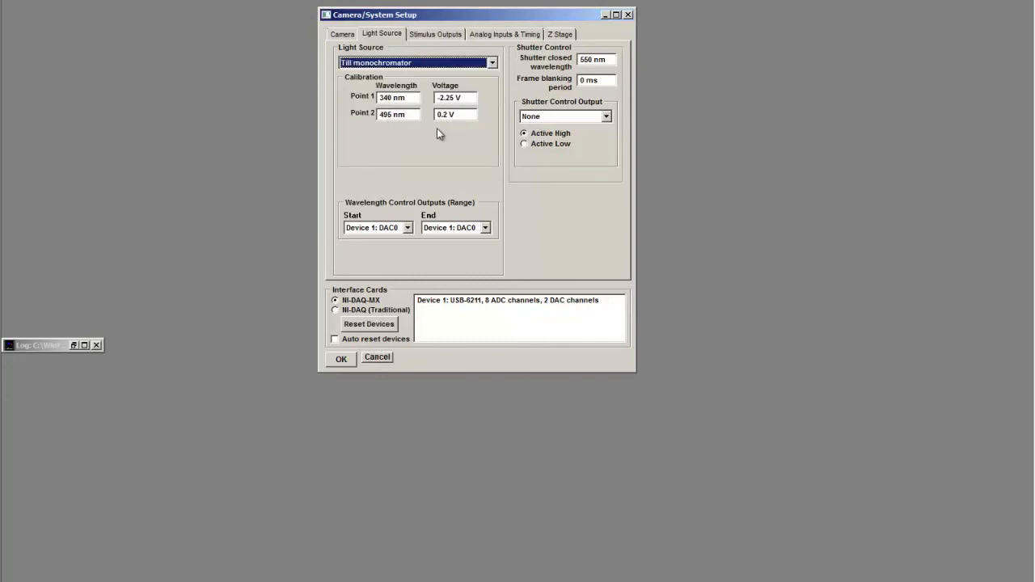
{"action": "left_click", "coordinate": [492, 64]}
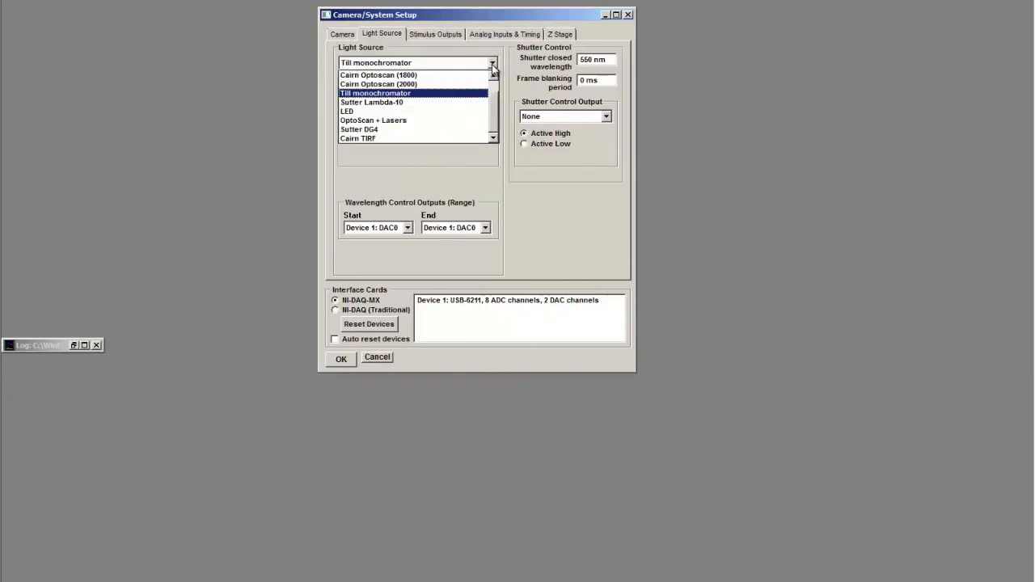
{"action": "left_click", "coordinate": [455, 113]}
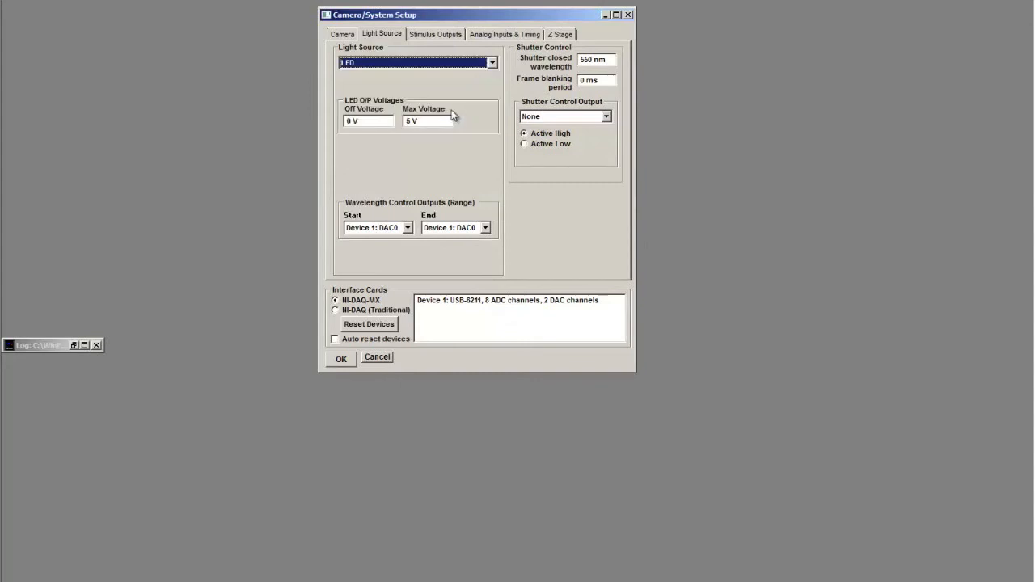
Step: Set the start of the wavelength control outputs to Device 1: DAC0 and accept the system setup
{"action": "left_click", "coordinate": [408, 228]}
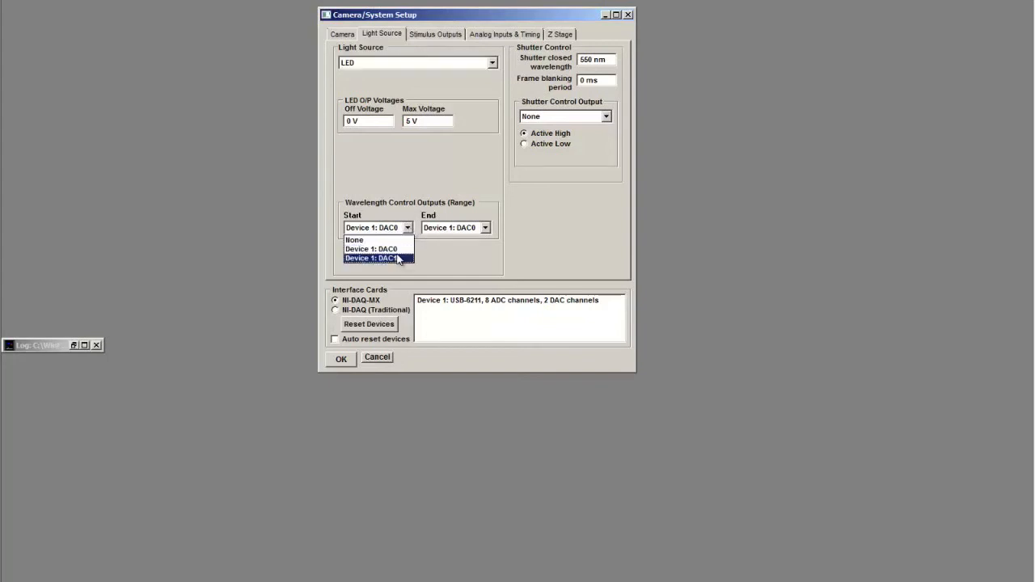
{"action": "left_click", "coordinate": [392, 249]}
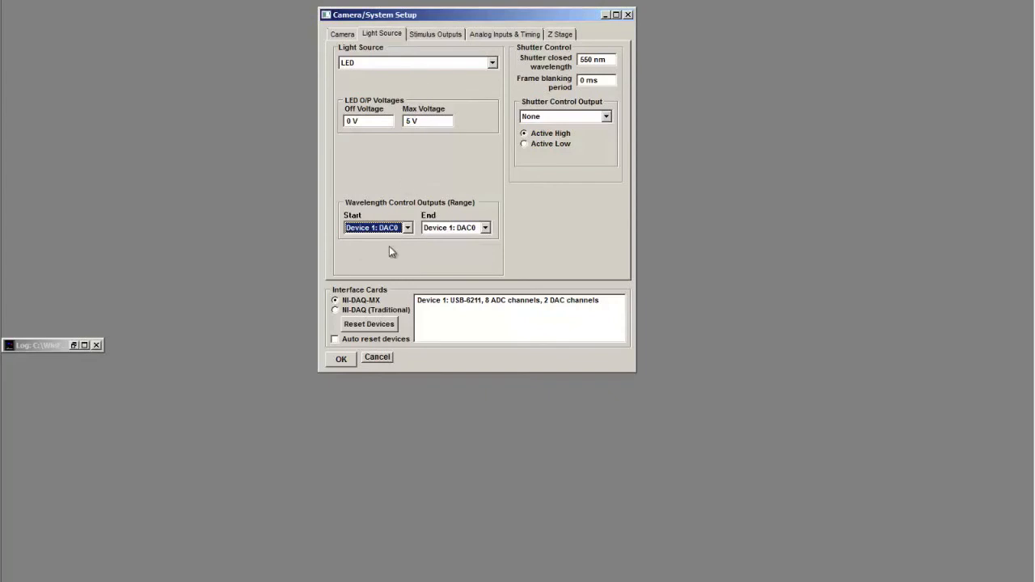
{"action": "left_click", "coordinate": [341, 359]}
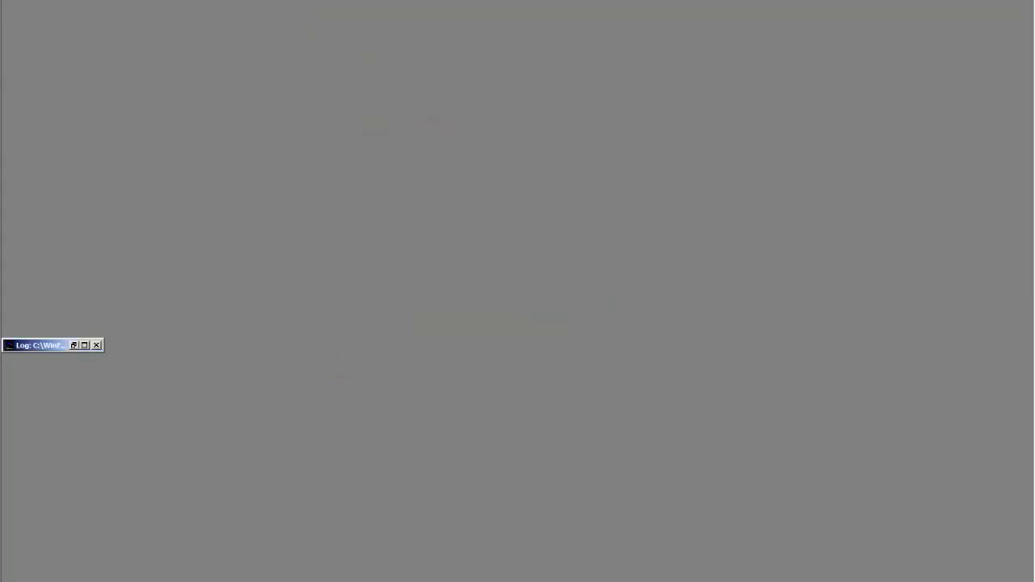
Step: Create a new IDR data file named 4 in the data folder
{"action": "key", "text": "alt+f"}
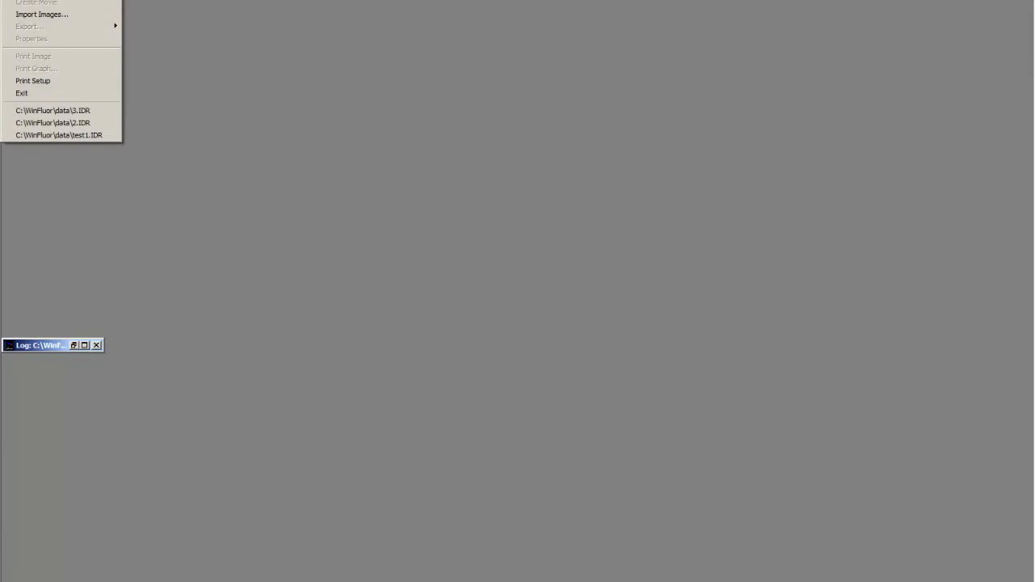
{"action": "left_click", "coordinate": [37, 0]}
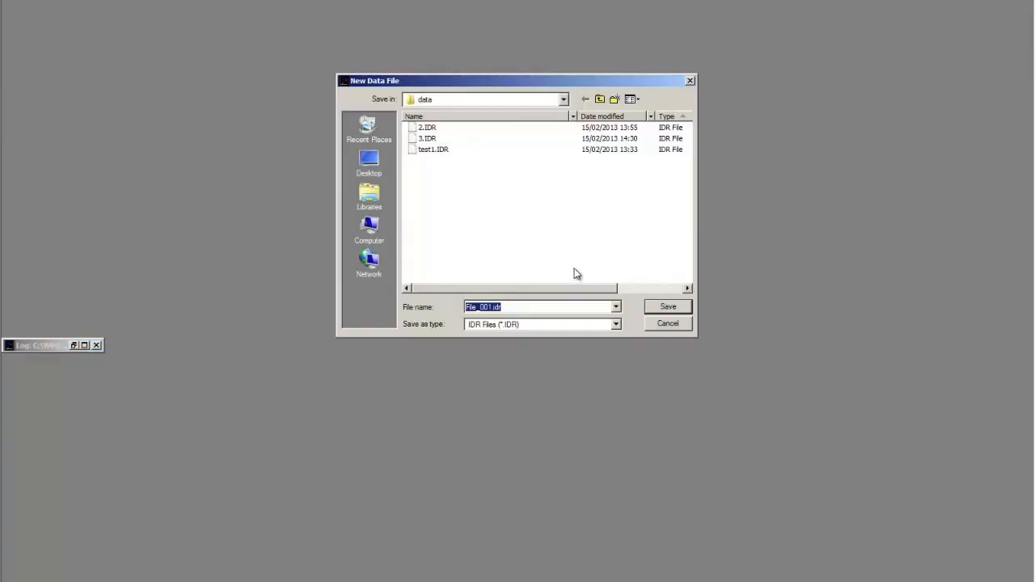
{"action": "type", "text": "4"}
{"action": "left_click", "coordinate": [670, 306]}
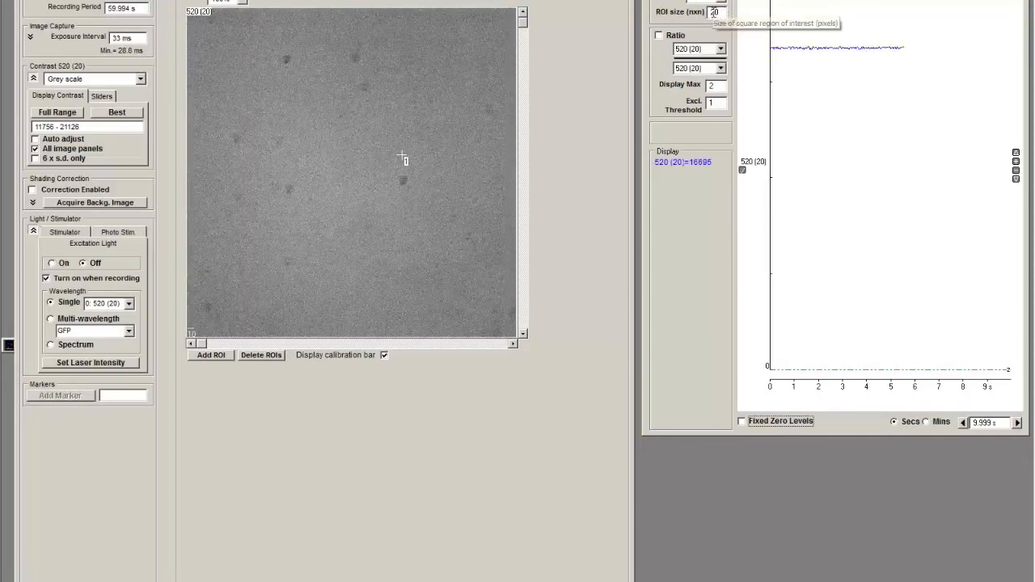
Step: Try an ROI size of 1 for the live intensity plot and restore it to 20
{"action": "left_click_drag", "start_coordinate": [716, 12], "coordinate": [695, 16]}
{"action": "type", "text": "1"}
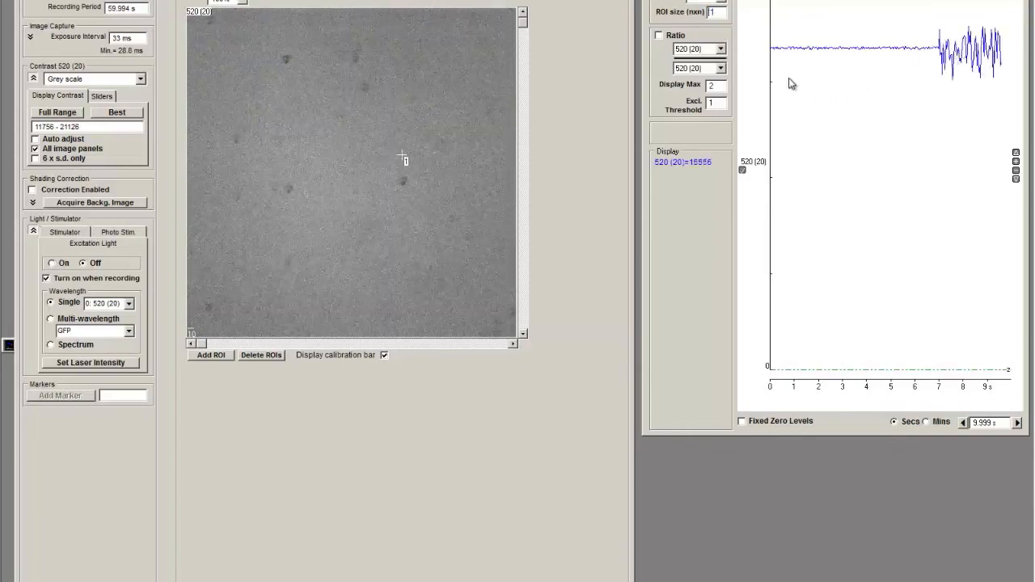
{"action": "left_click_drag", "start_coordinate": [718, 12], "coordinate": [705, 12]}
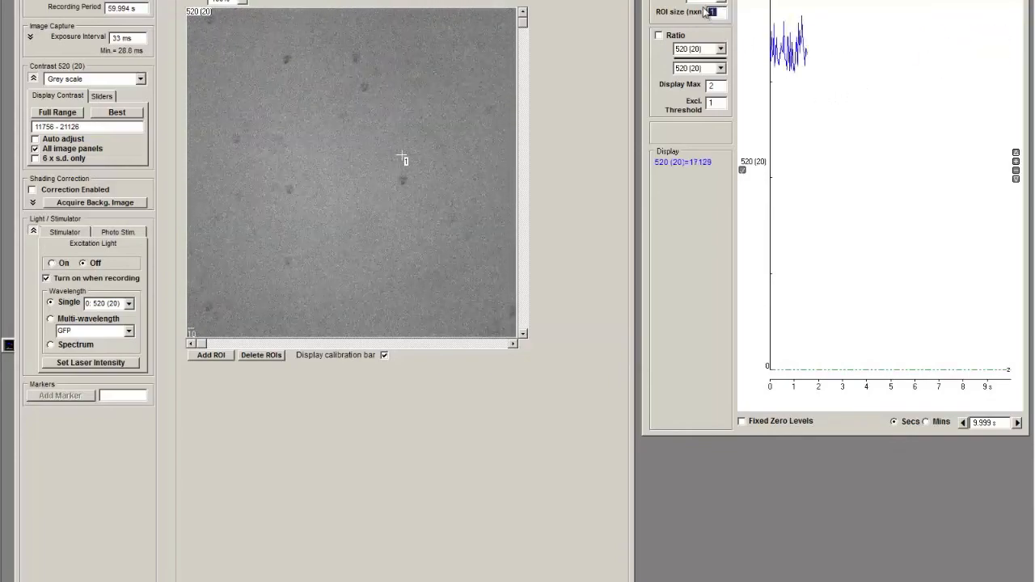
{"action": "type", "text": "20"}
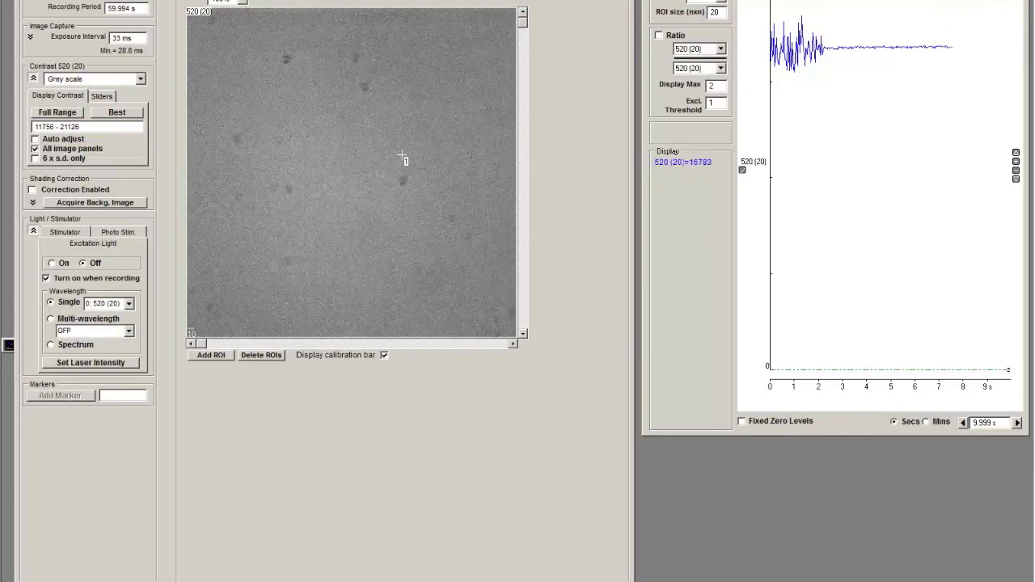
Step: Expand the image capture settings, try a pixel binning of 2 and return it to 1
{"action": "scroll", "coordinate": [257, 71], "scroll_direction": "down", "scroll_amount": 2}
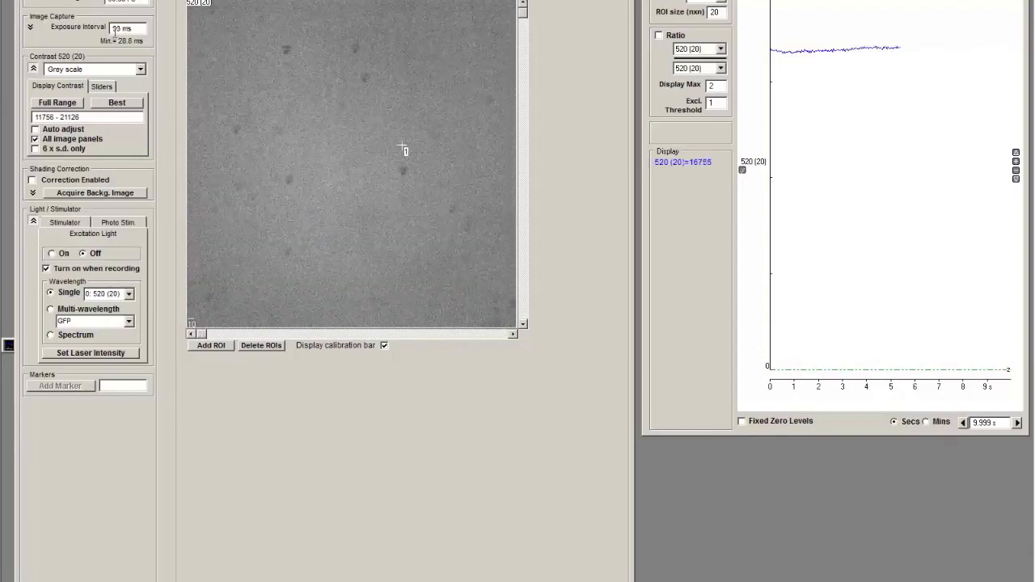
{"action": "left_click", "coordinate": [31, 28]}
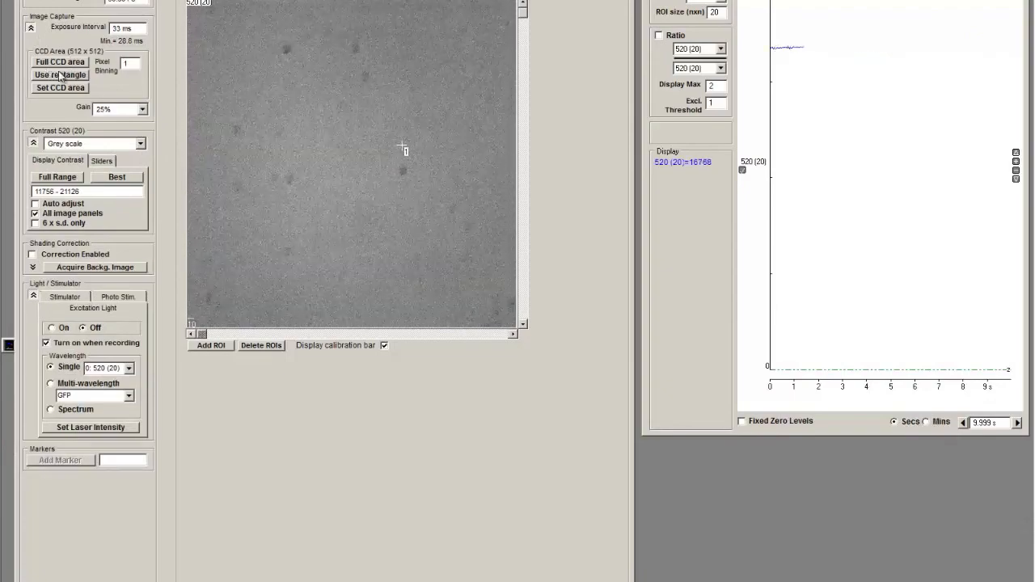
{"action": "left_click_drag", "start_coordinate": [126, 62], "coordinate": [118, 62]}
{"action": "type", "text": "2"}
{"action": "key", "text": "Return"}
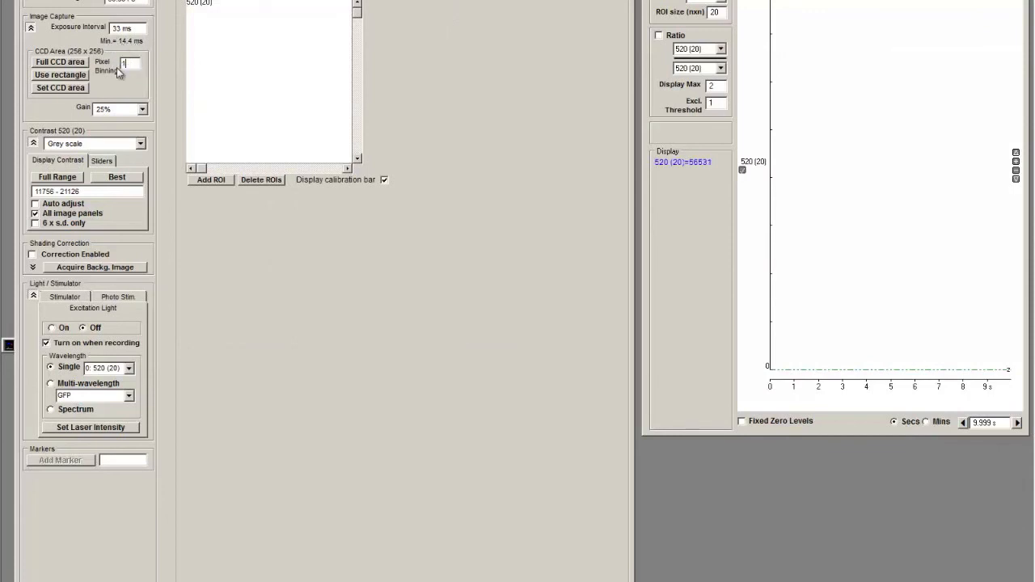
{"action": "key", "text": "Return"}
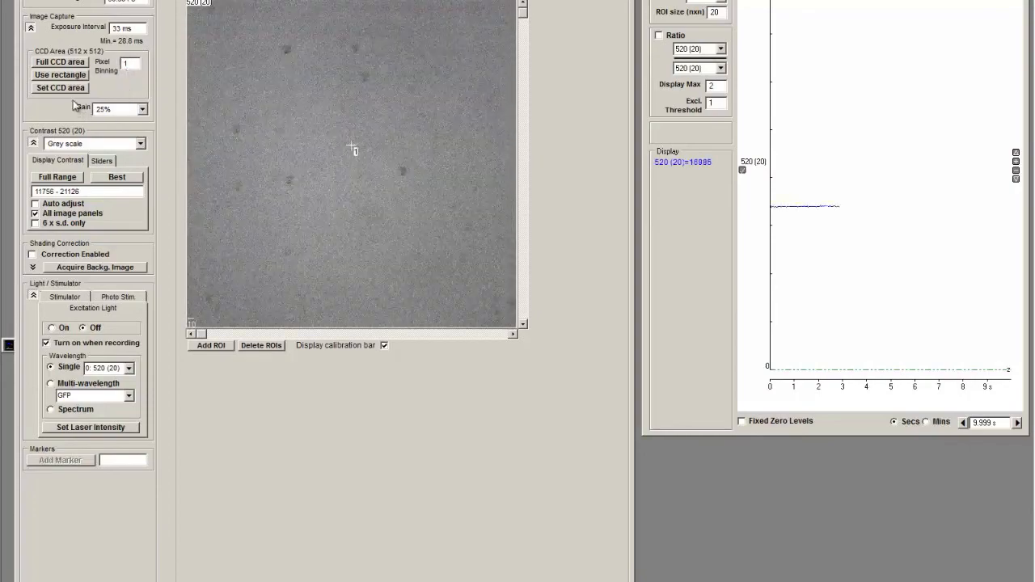
Step: Select a camera gain of 25% and collapse the image capture settings
{"action": "left_click", "coordinate": [144, 112]}
{"action": "mouse_move", "coordinate": [144, 142]}
{"action": "left_mouse_down"}
{"action": "mouse_move", "coordinate": [144, 186]}
{"action": "mouse_move", "coordinate": [144, 143]}
{"action": "left_mouse_up"}
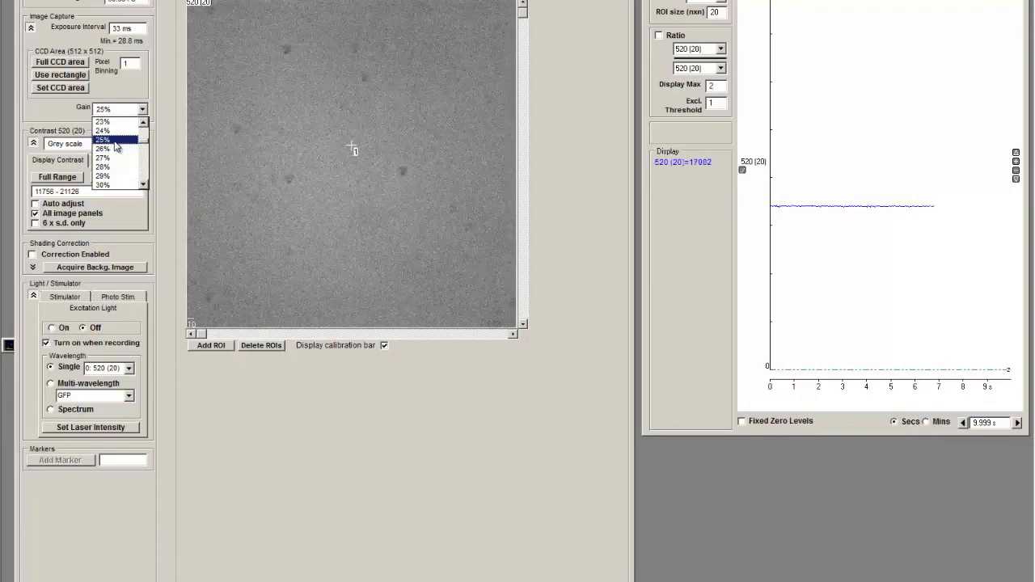
{"action": "left_click", "coordinate": [115, 140]}
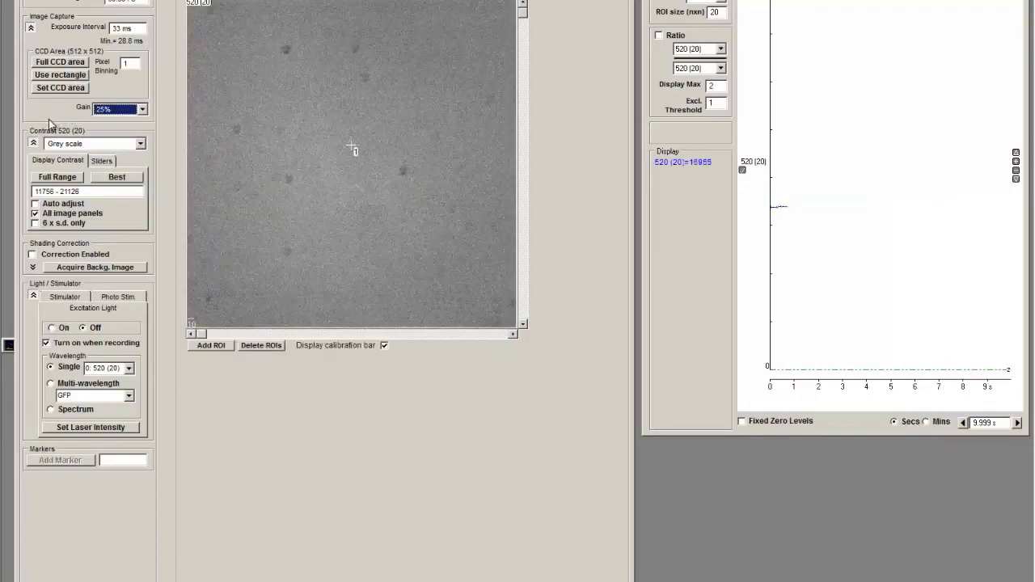
{"action": "left_click", "coordinate": [30, 28]}
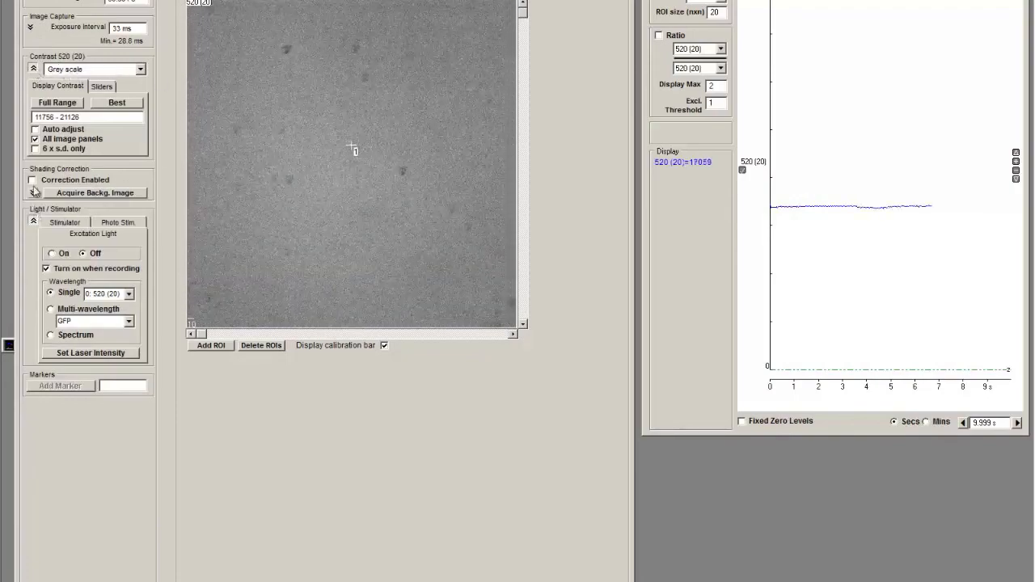
Step: Turn on the excitation light and preview the image in Green scale and False colour, returning it to Grey scale
{"action": "left_click", "coordinate": [52, 255]}
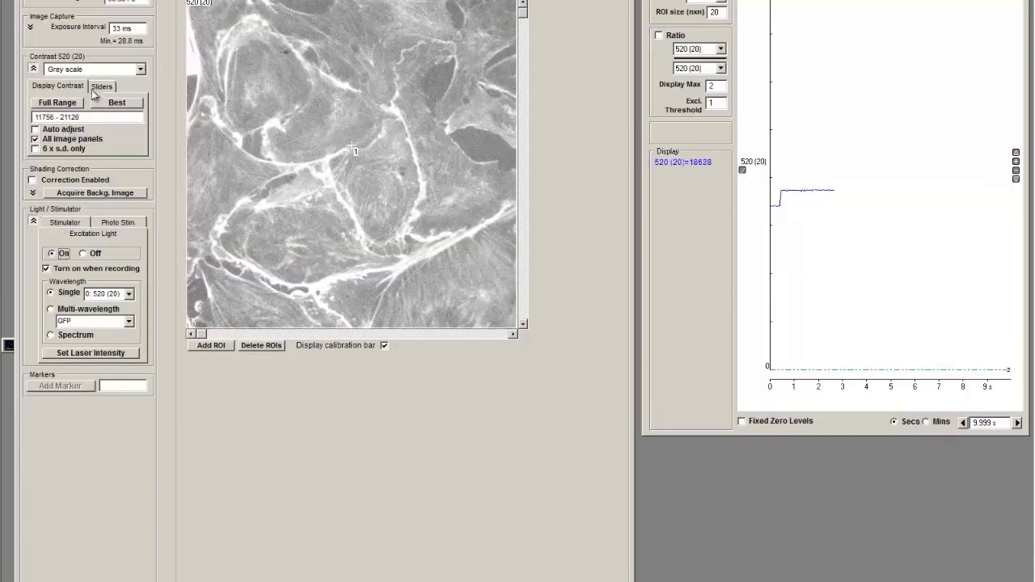
{"action": "left_click", "coordinate": [142, 70]}
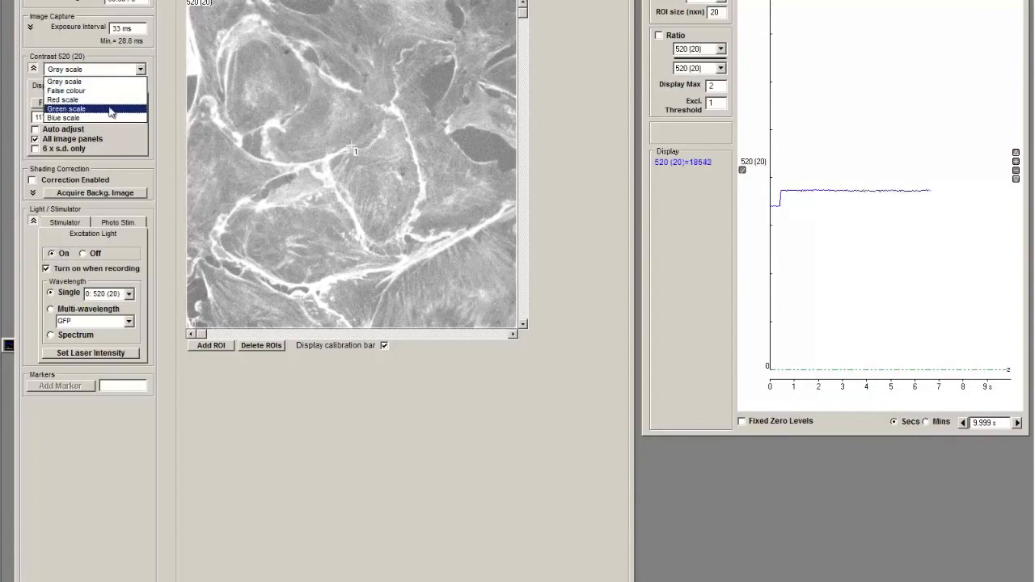
{"action": "left_click", "coordinate": [111, 108]}
{"action": "left_click", "coordinate": [141, 70]}
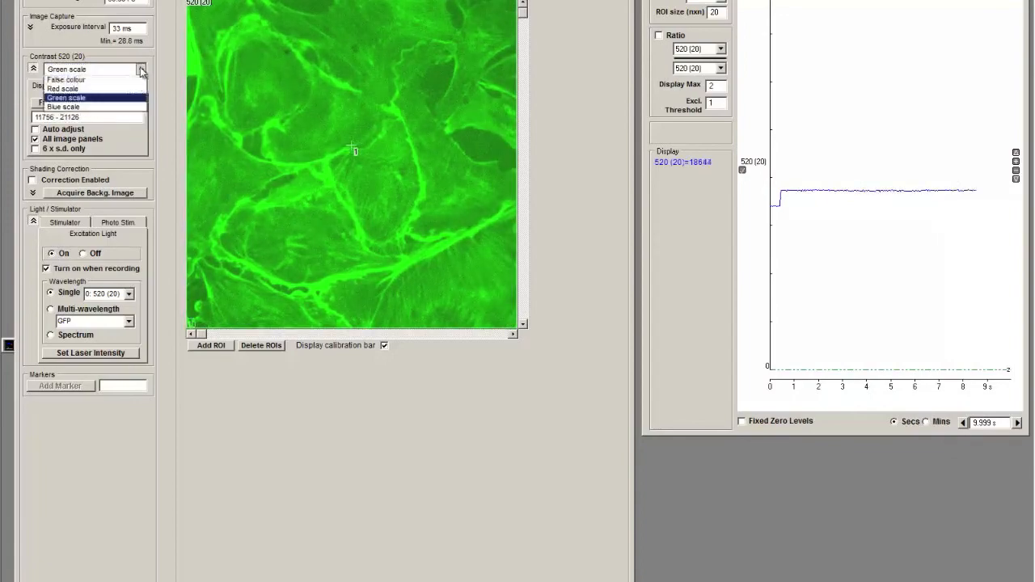
{"action": "left_click", "coordinate": [117, 92]}
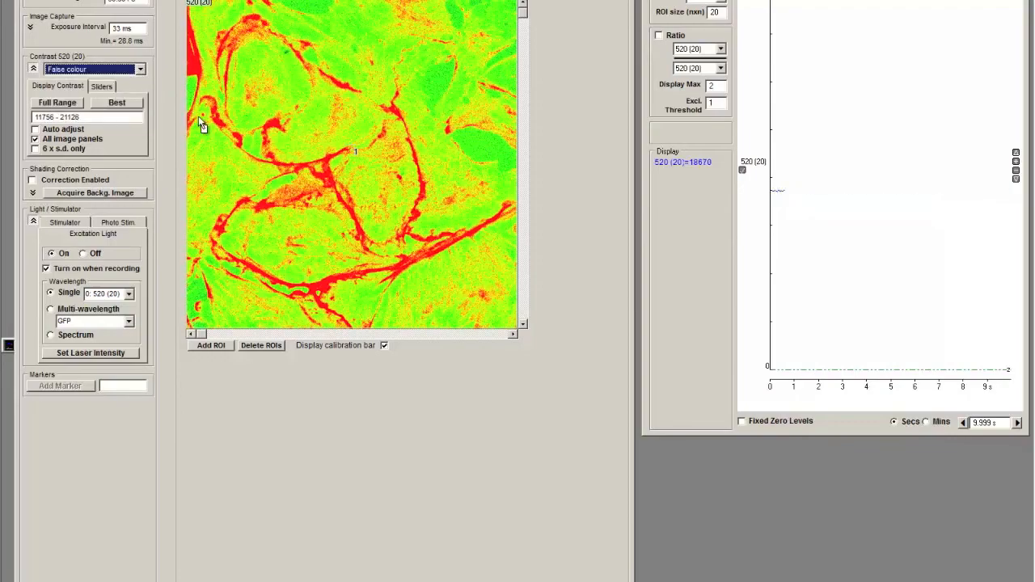
{"action": "left_click", "coordinate": [141, 70]}
{"action": "left_click", "coordinate": [142, 111]}
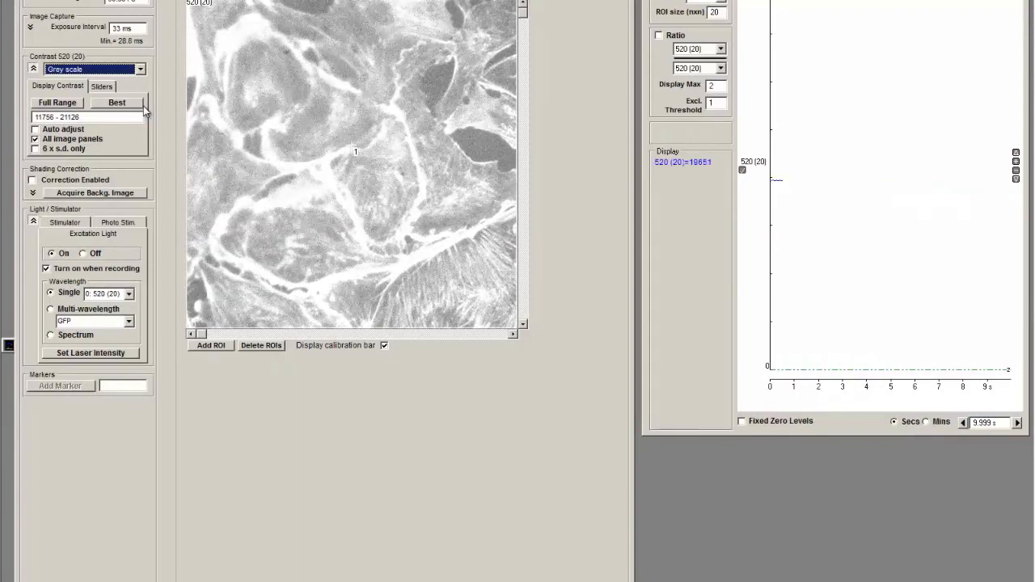
Step: Record the image sequence, enabling automatic display contrast adjustment before the recording and again after it
{"action": "left_click", "coordinate": [35, 130]}
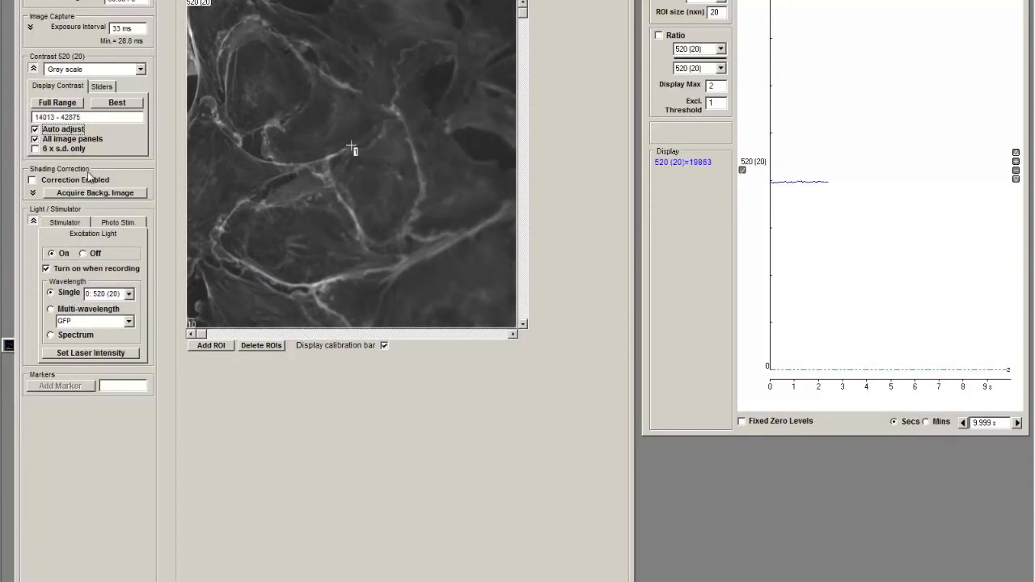
{"action": "left_click", "coordinate": [61, 2]}
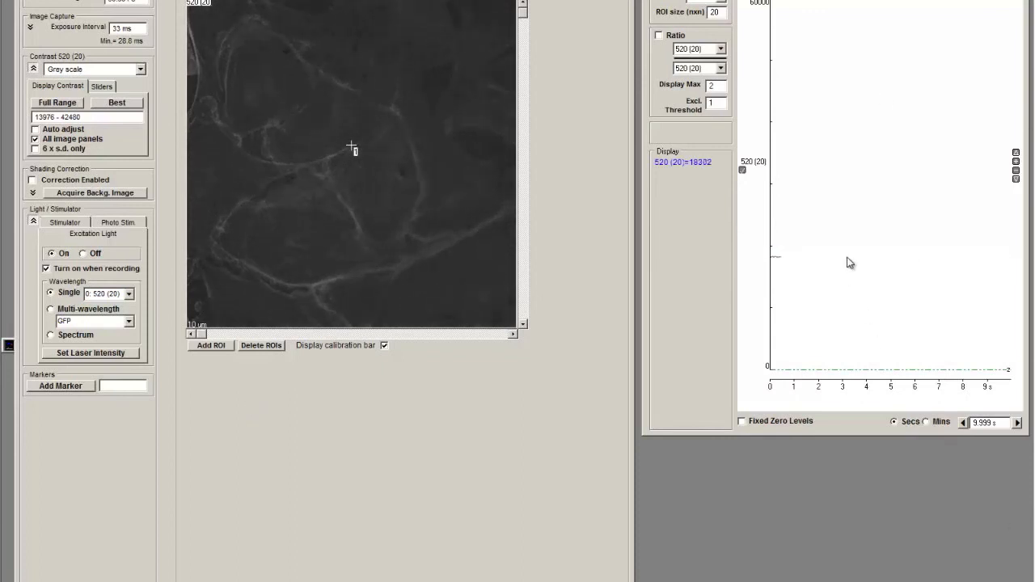
{"action": "left_click", "coordinate": [35, 129]}
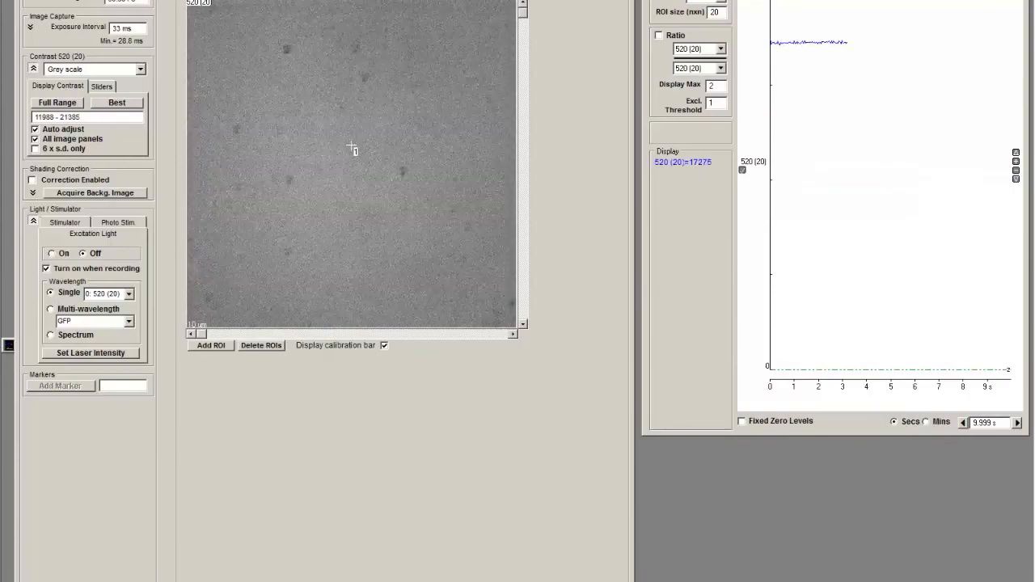
Step: Close the live recording and time course windows and open the data file 4.IDR from the data folder
{"action": "key", "text": "alt+f"}
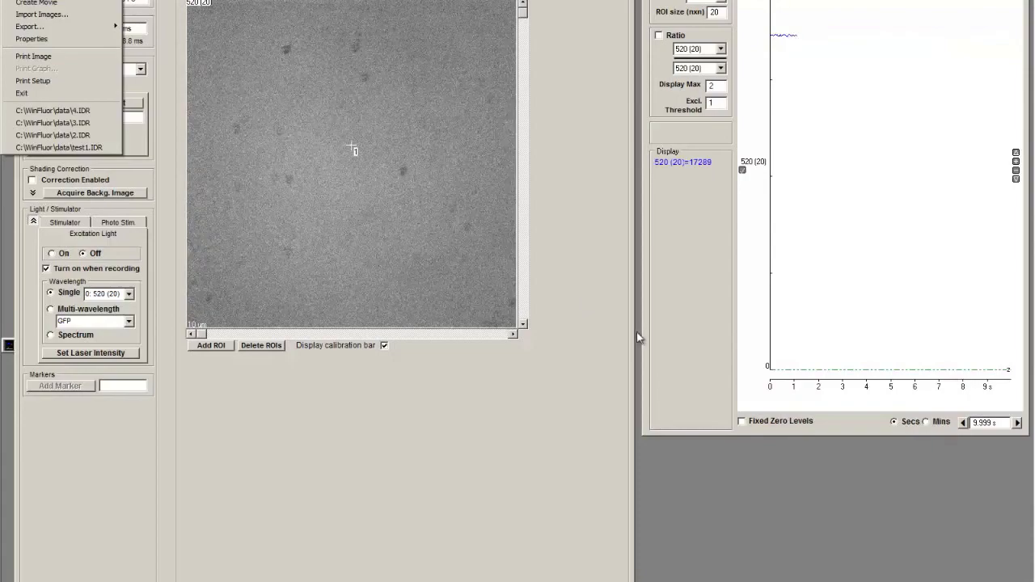
{"action": "left_click", "coordinate": [485, 2]}
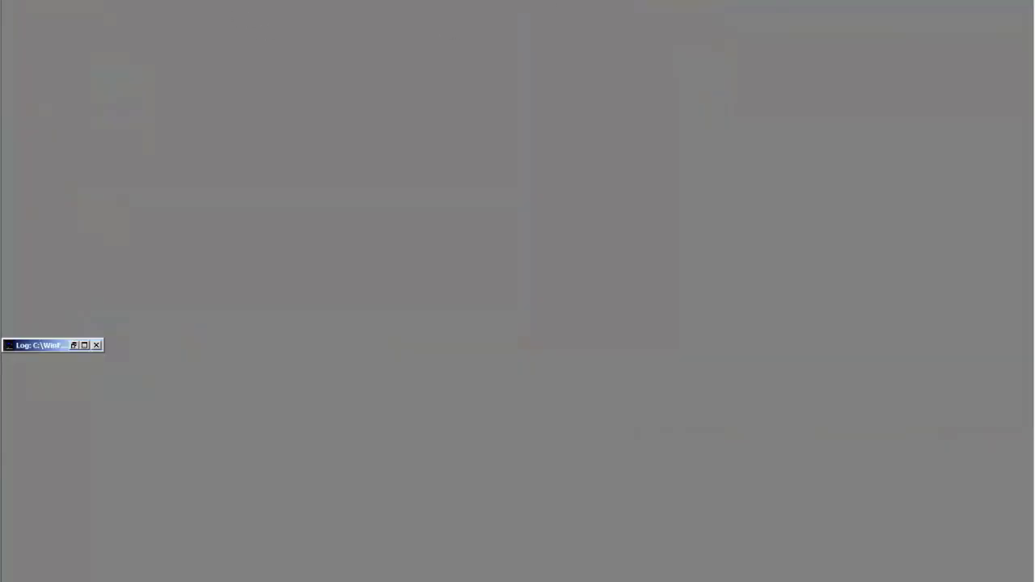
{"action": "left_click", "coordinate": [126, 1]}
{"action": "mouse_move", "coordinate": [10, 1]}
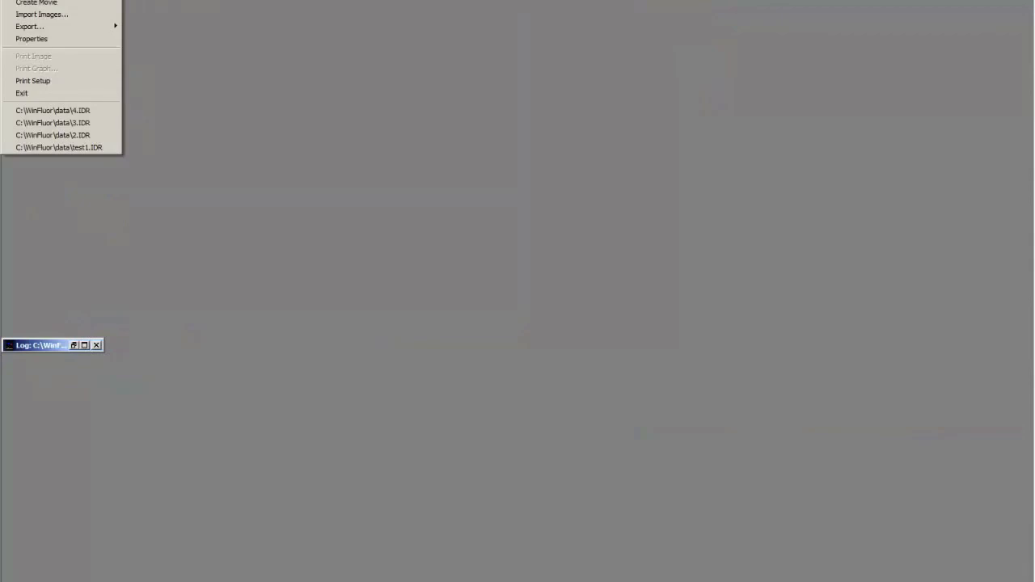
{"action": "left_click", "coordinate": [32, 1]}
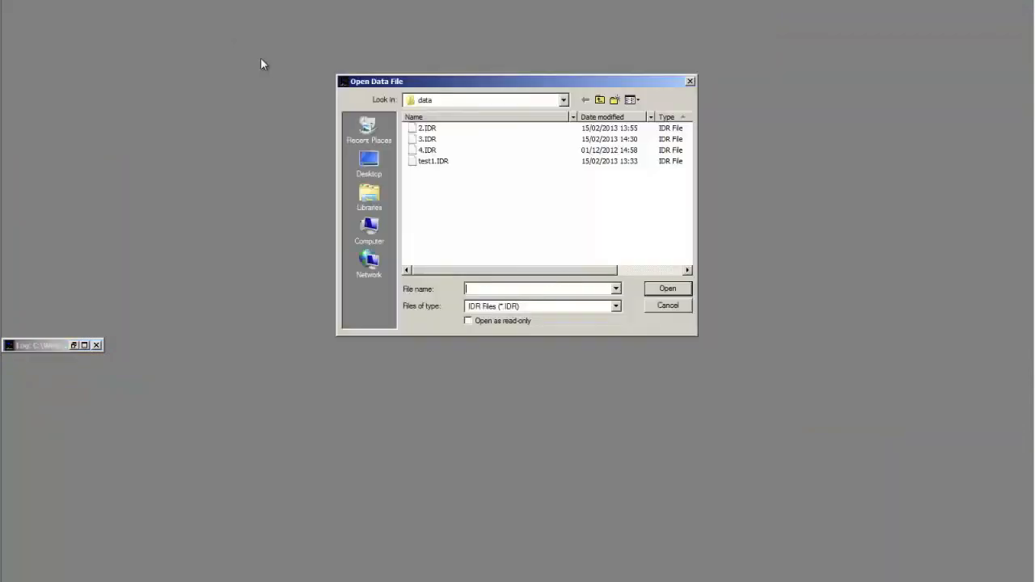
{"action": "double_click", "coordinate": [426, 150]}
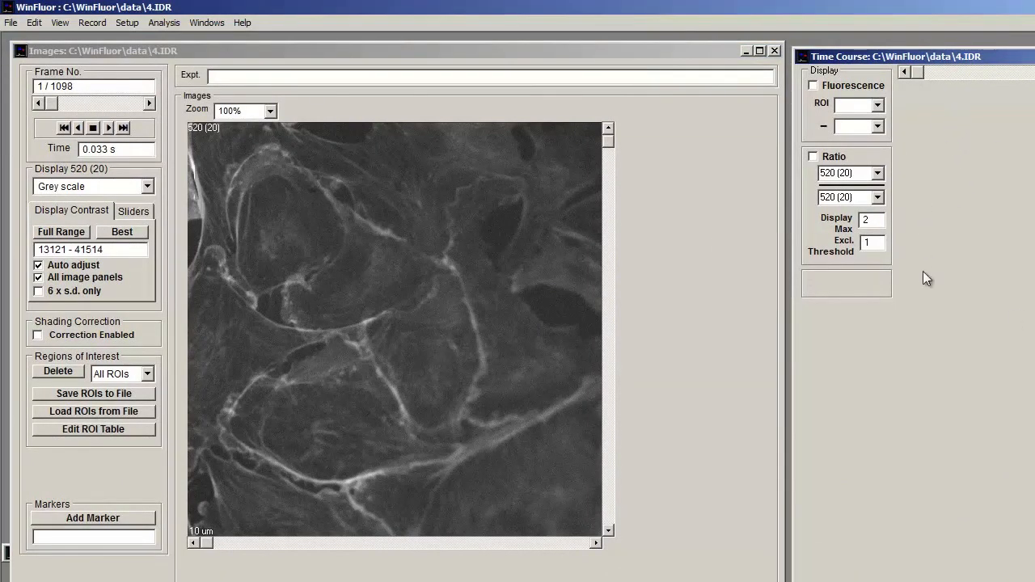
Step: Go to frame 837 of the image sequence and place a square region of interest on the bright structure below the upper-left cell
{"action": "left_click_drag", "start_coordinate": [50, 108], "coordinate": [117, 105]}
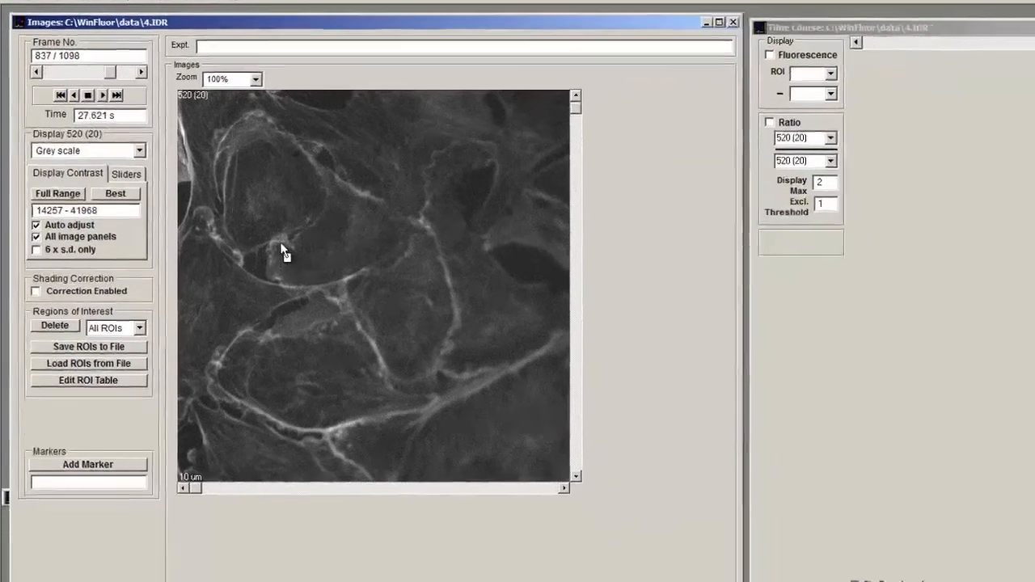
{"action": "left_click", "coordinate": [294, 284]}
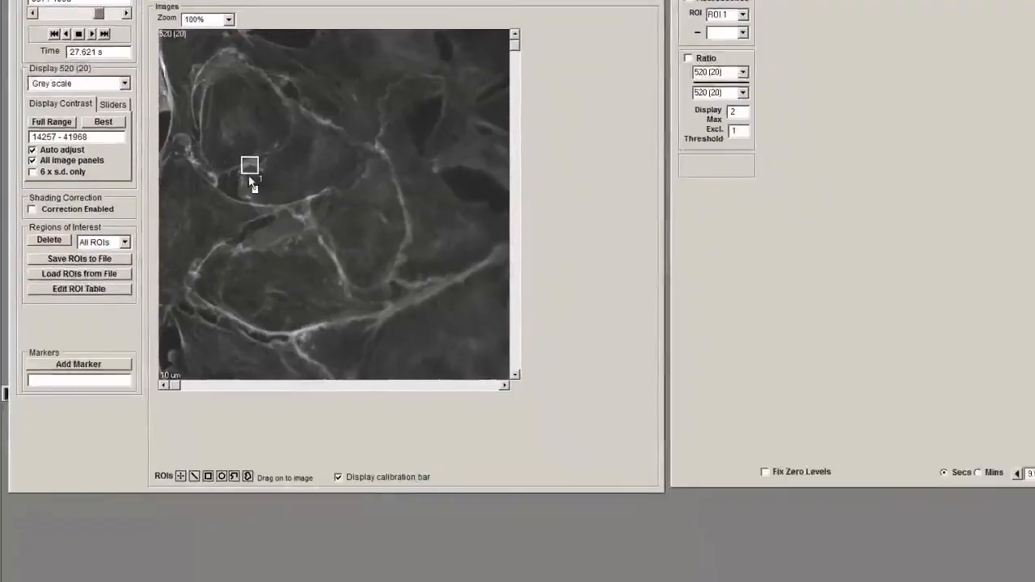